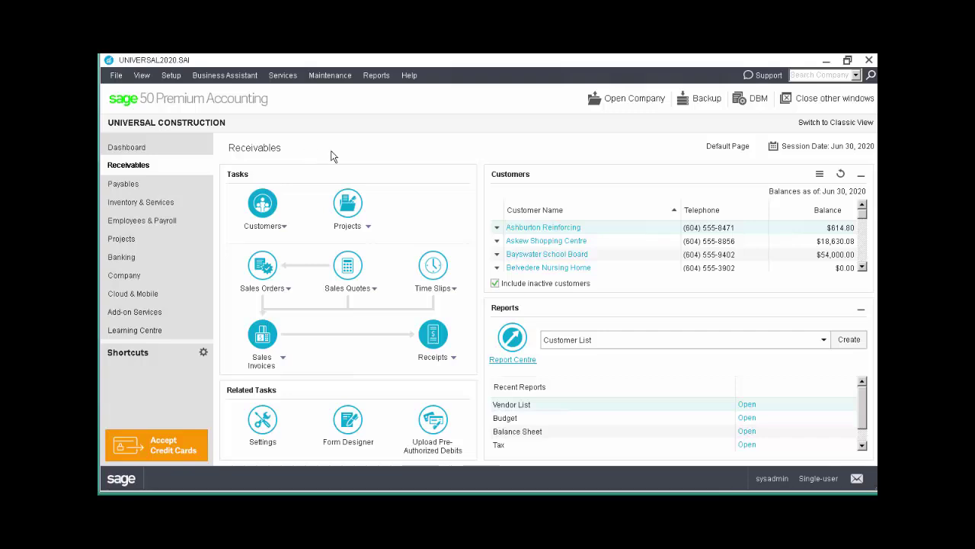
click(383, 75)
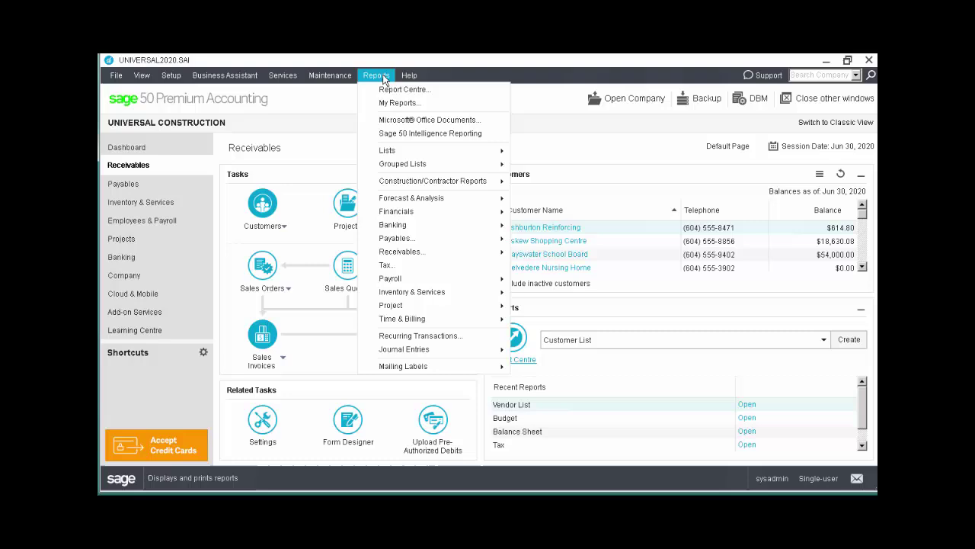
click(598, 371)
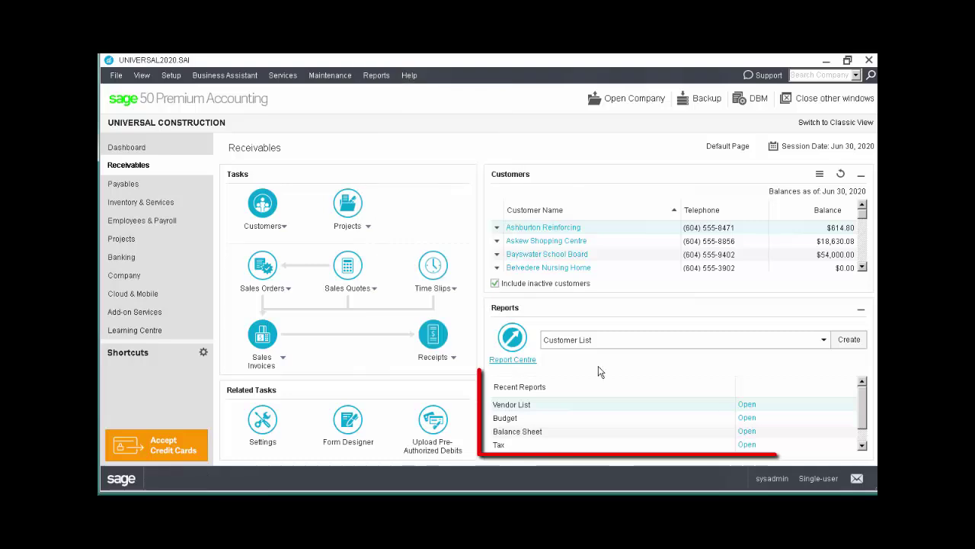
Open the Report Centre and look through the Payables and Inventory & Services report types.
click(519, 348)
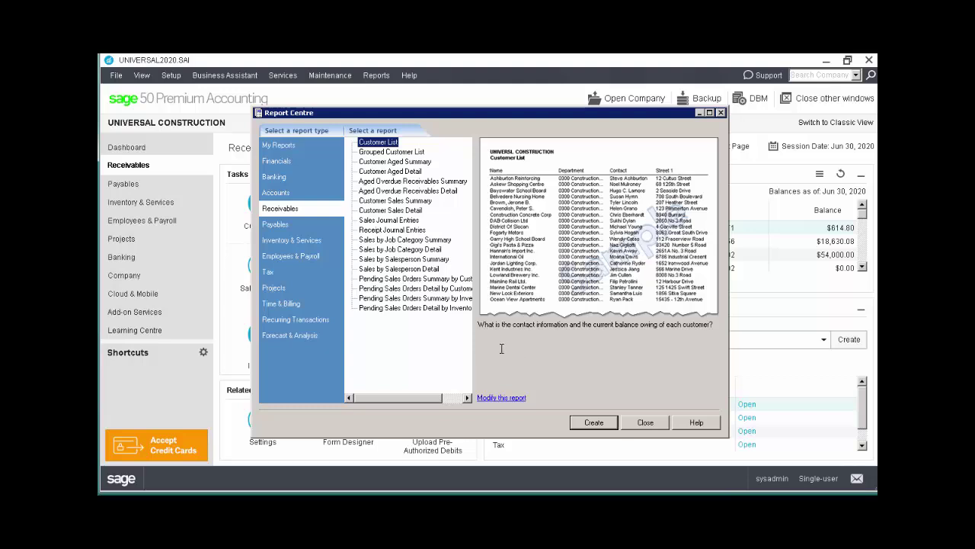
click(276, 225)
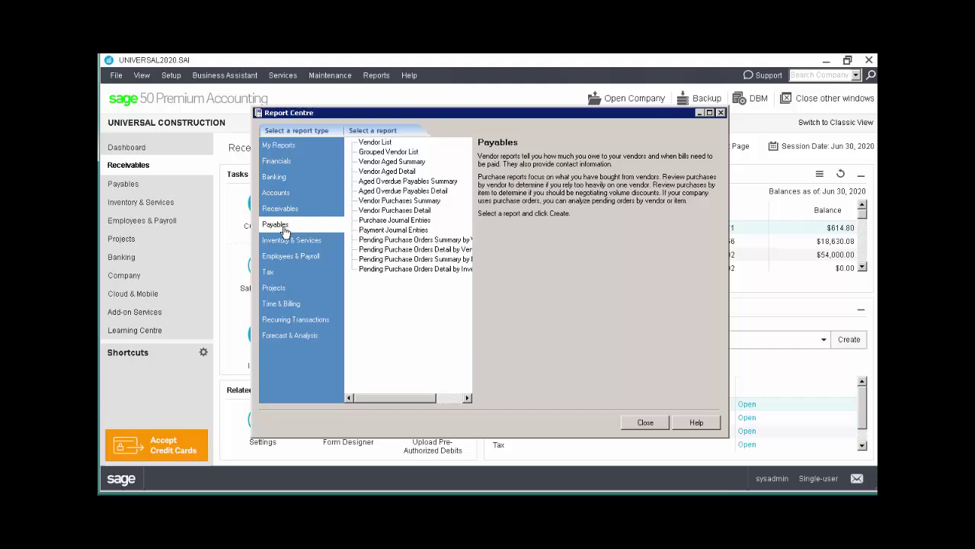
click(286, 242)
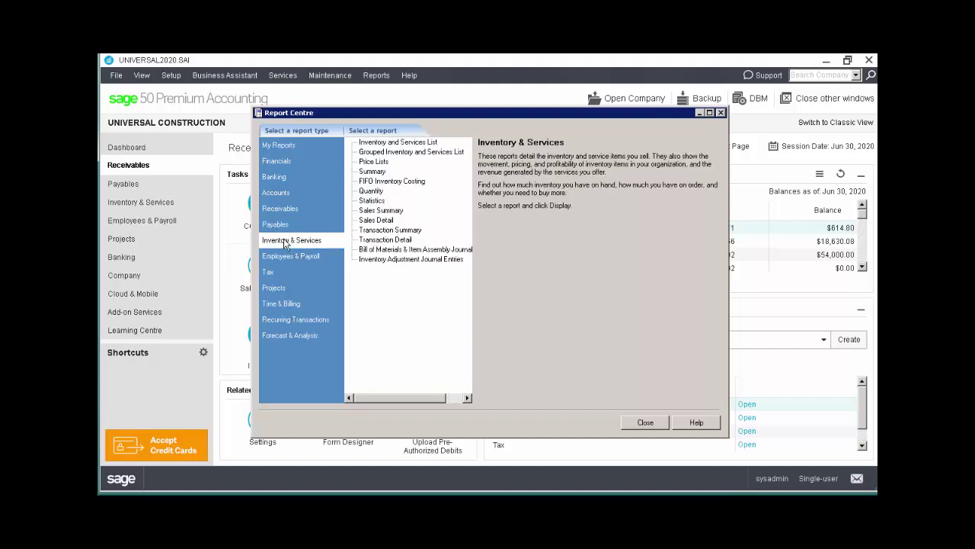
Create the Customer List report from the Receivables report type.
click(297, 212)
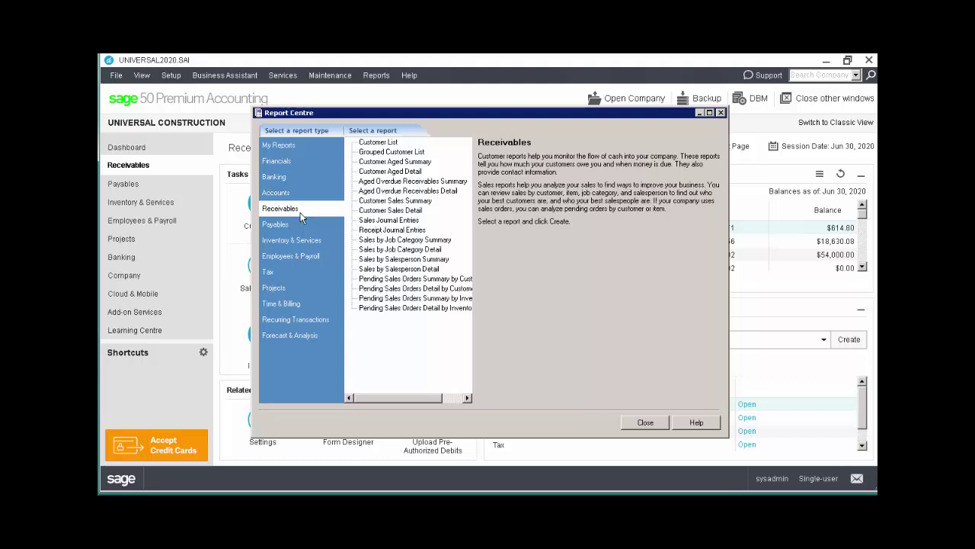
click(387, 146)
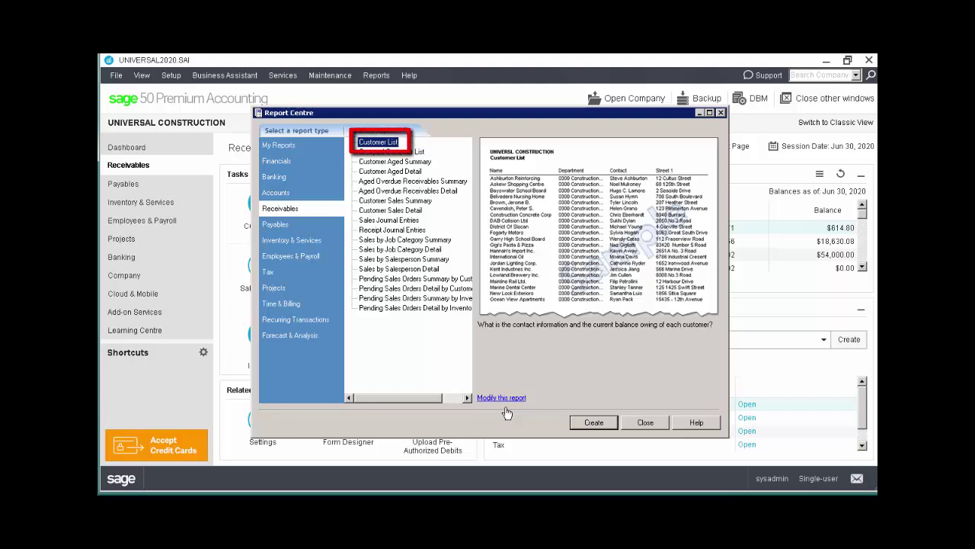
click(593, 422)
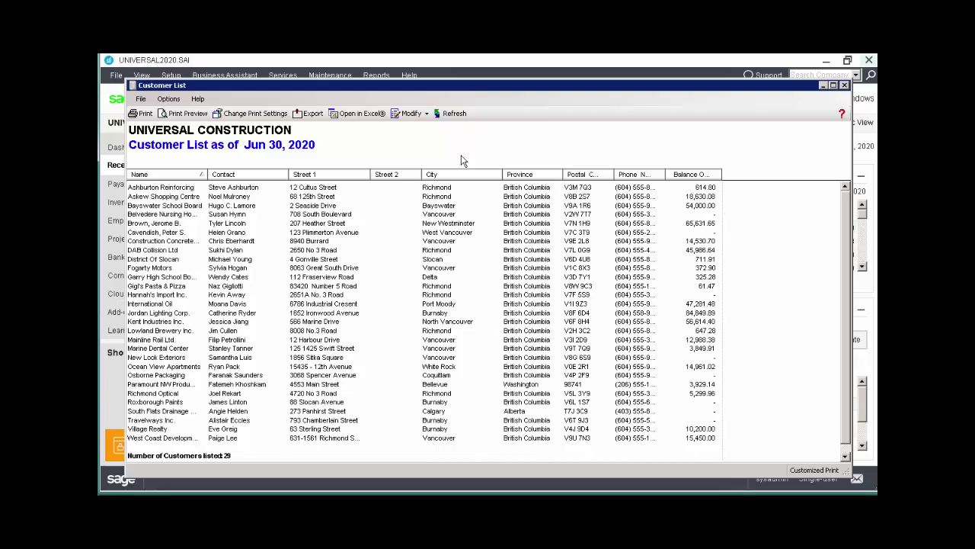
Search the customer list for "Vancouver", step to the next and previous matches, highlight all matches, and close the search.
click(169, 100)
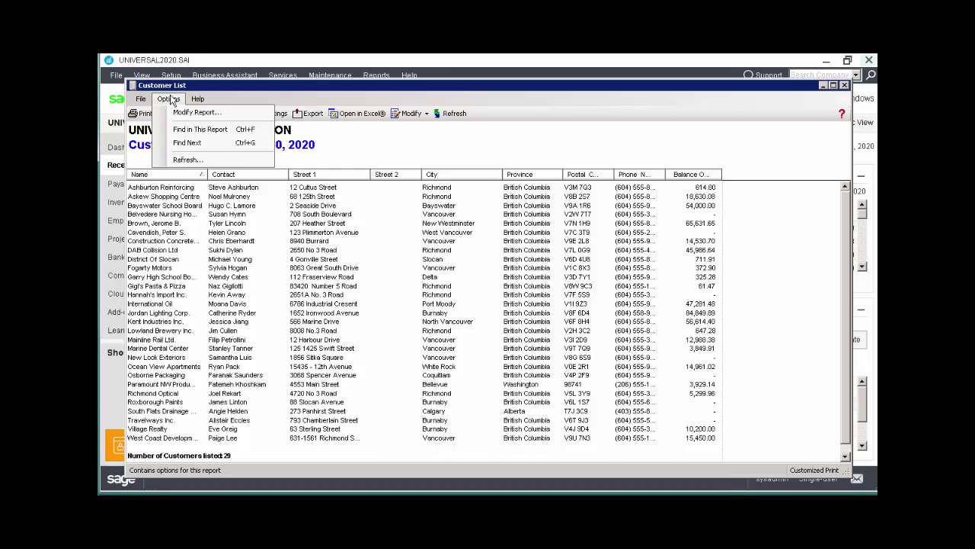
click(176, 130)
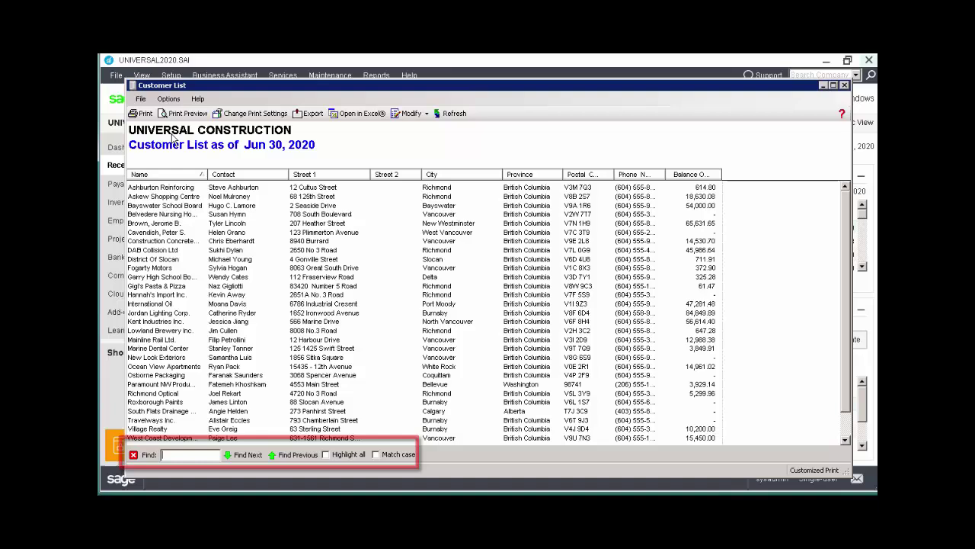
text(Vancouver)
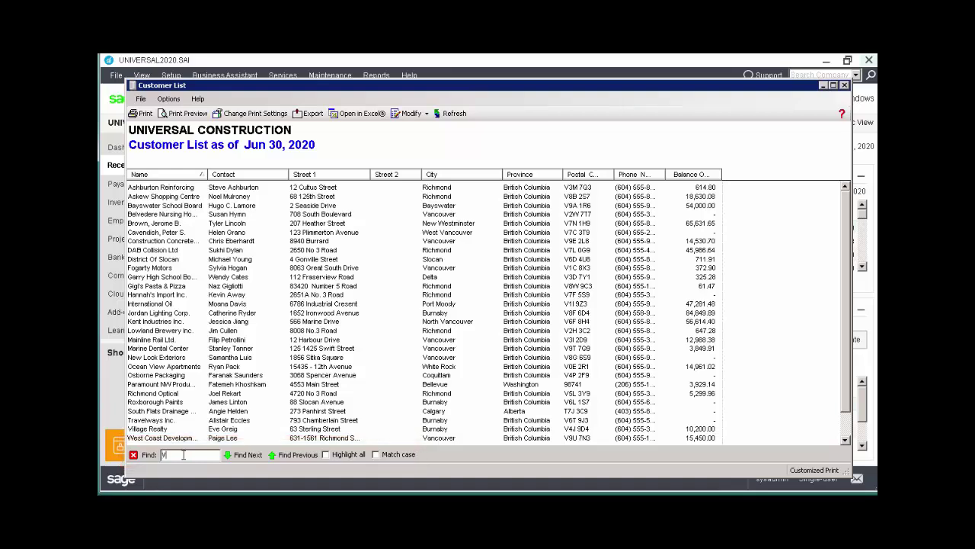
click(247, 455)
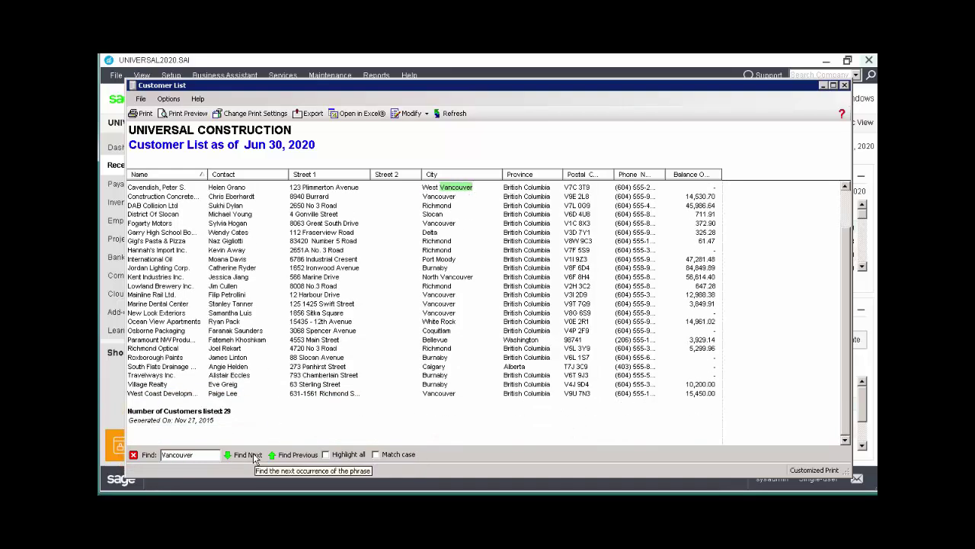
click(297, 457)
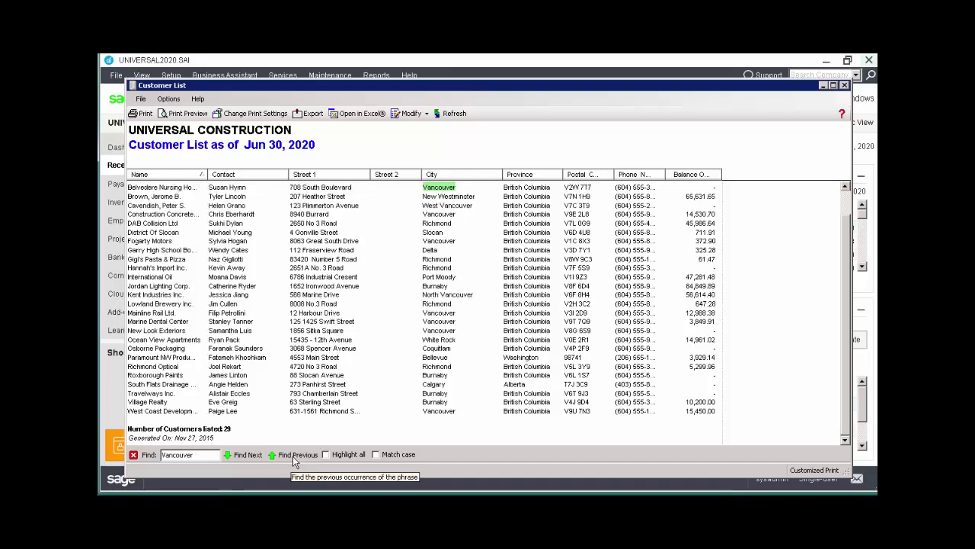
click(325, 455)
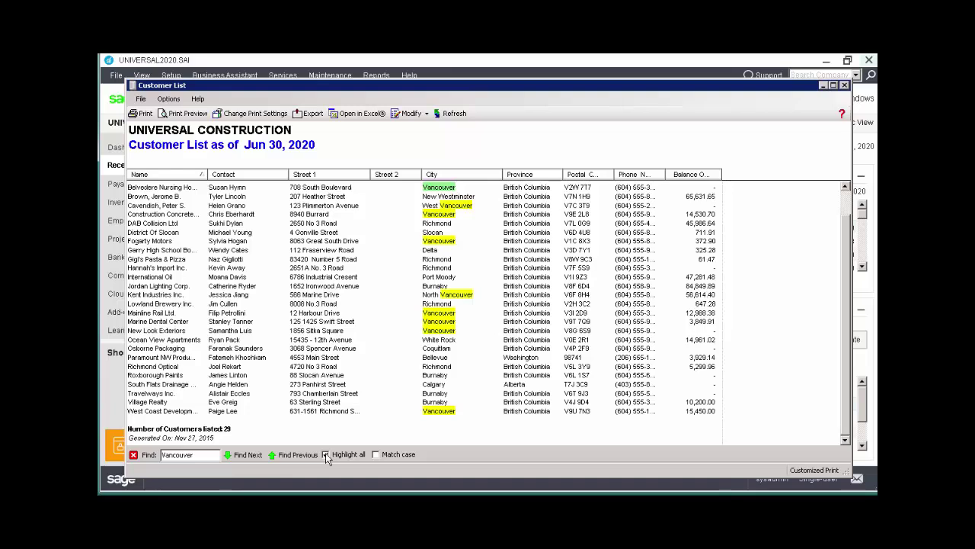
key(Escape)
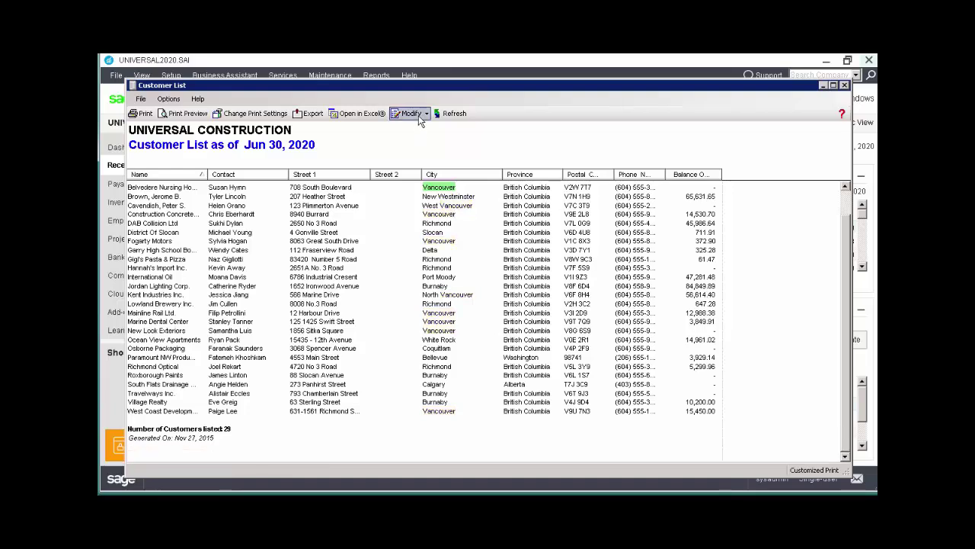
Modify the customer list's report options to include ship-to addresses.
click(418, 115)
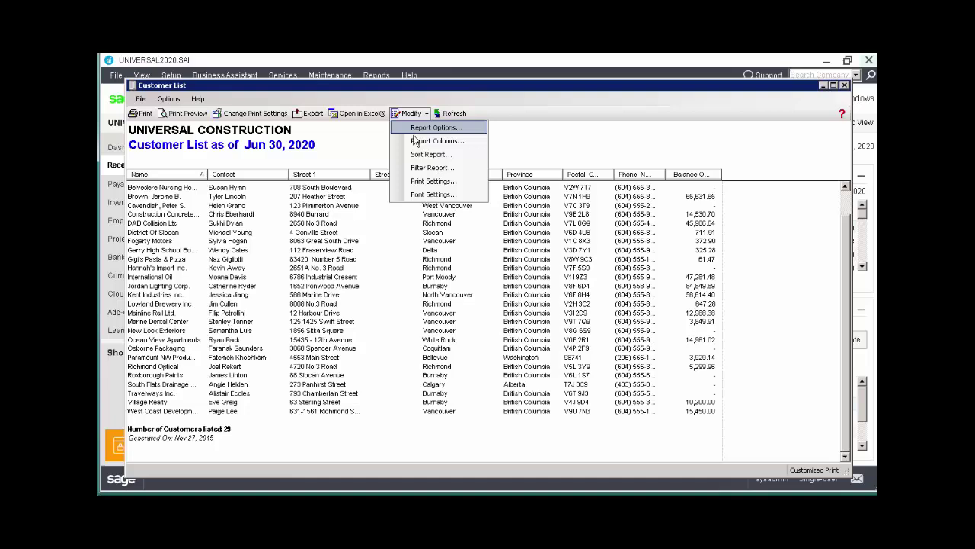
click(418, 128)
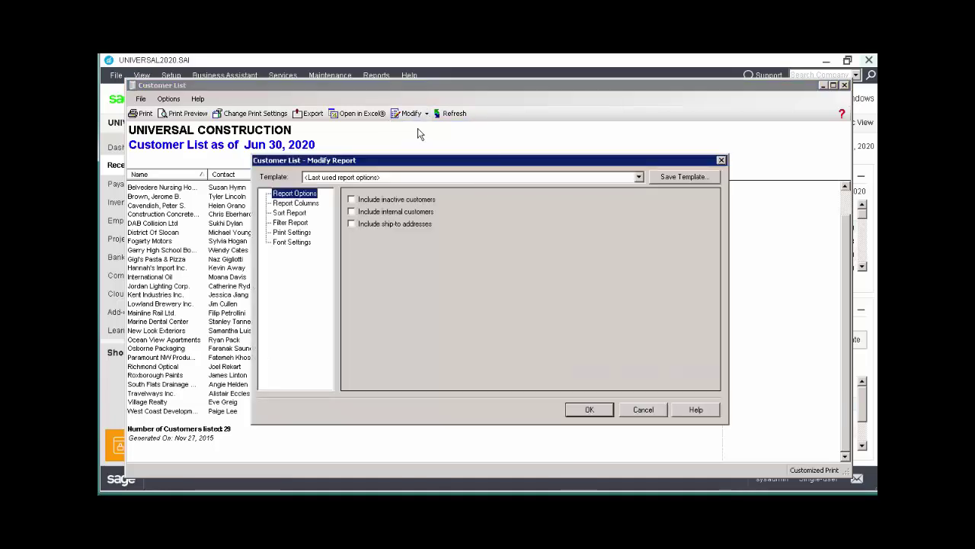
click(361, 225)
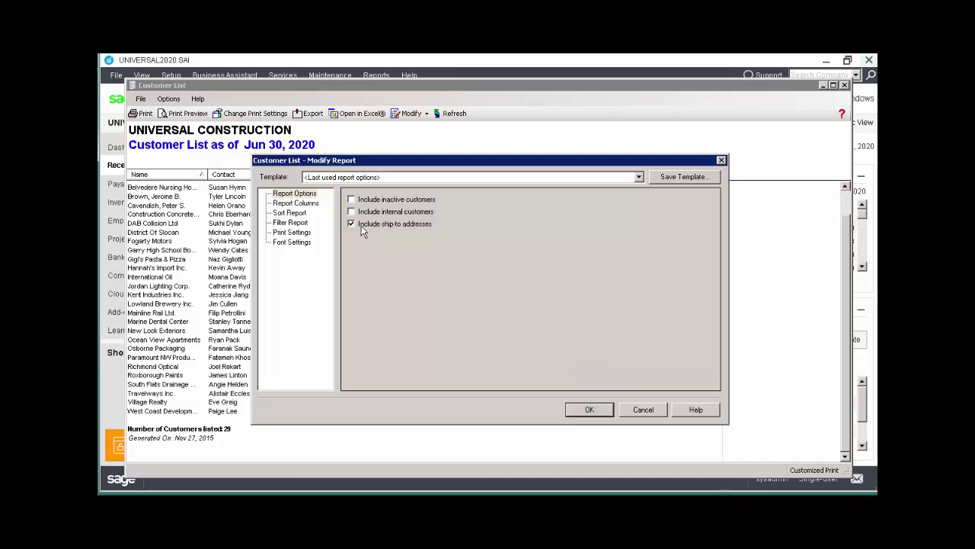
click(608, 410)
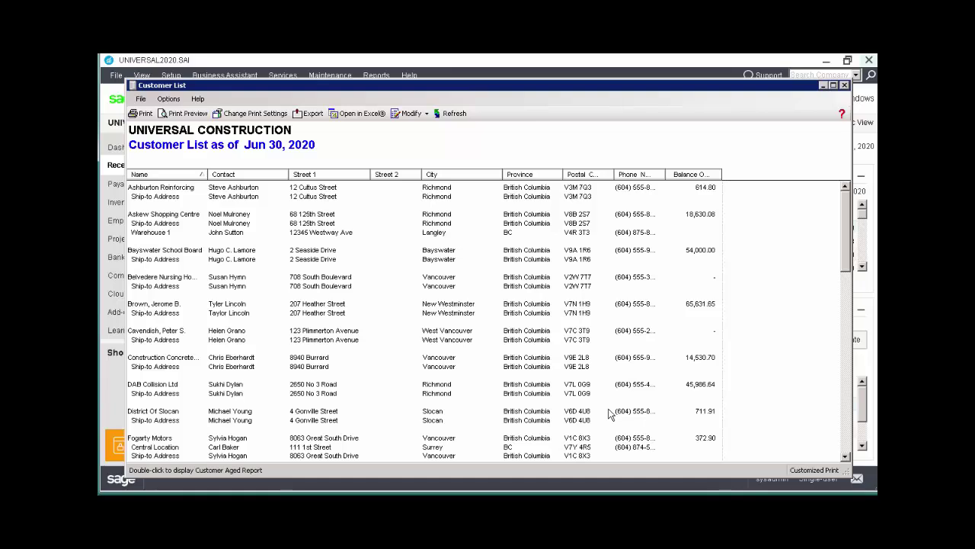
Hide the Street 2 column and move the Phone No. 1 column between Contact and Street 1.
right_click(396, 179)
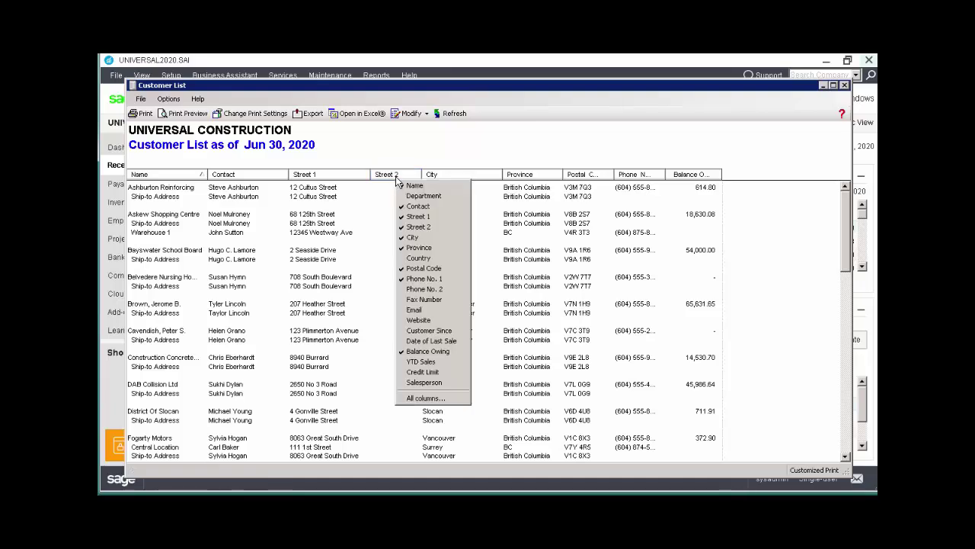
click(414, 227)
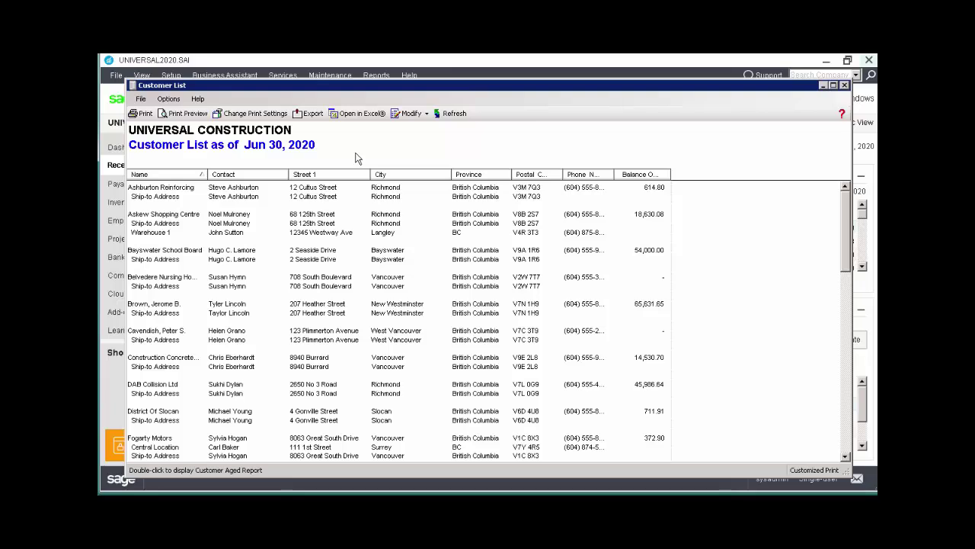
drag(573, 174, 307, 188)
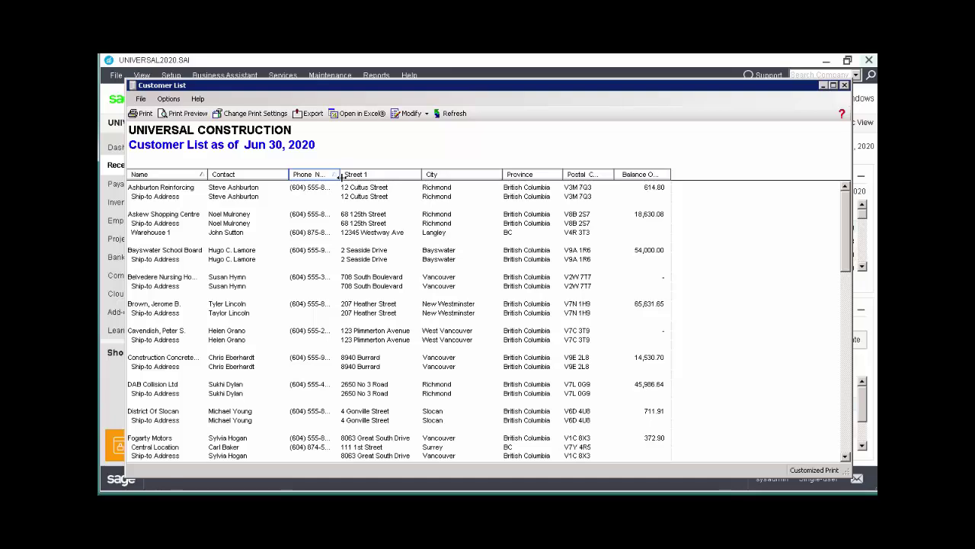
Widen the Phone No. 1 and Balance Owing columns to fit their headings, and sort the list by Balance Owing in descending order.
drag(340, 176, 365, 177)
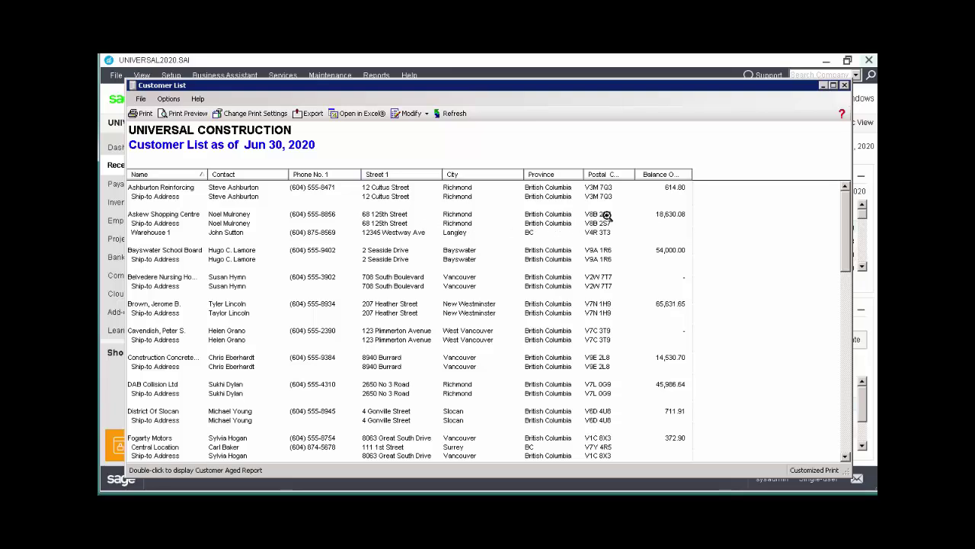
click(661, 176)
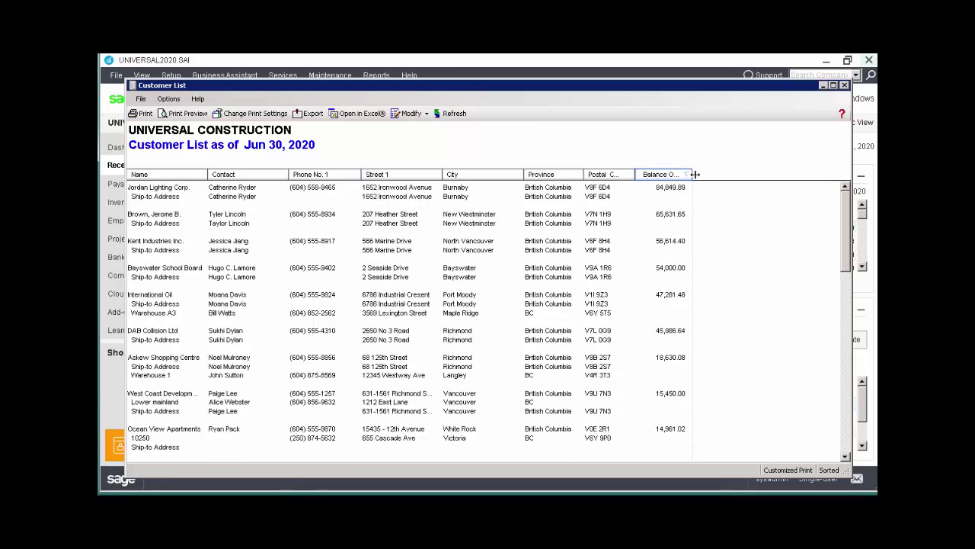
drag(692, 175, 705, 176)
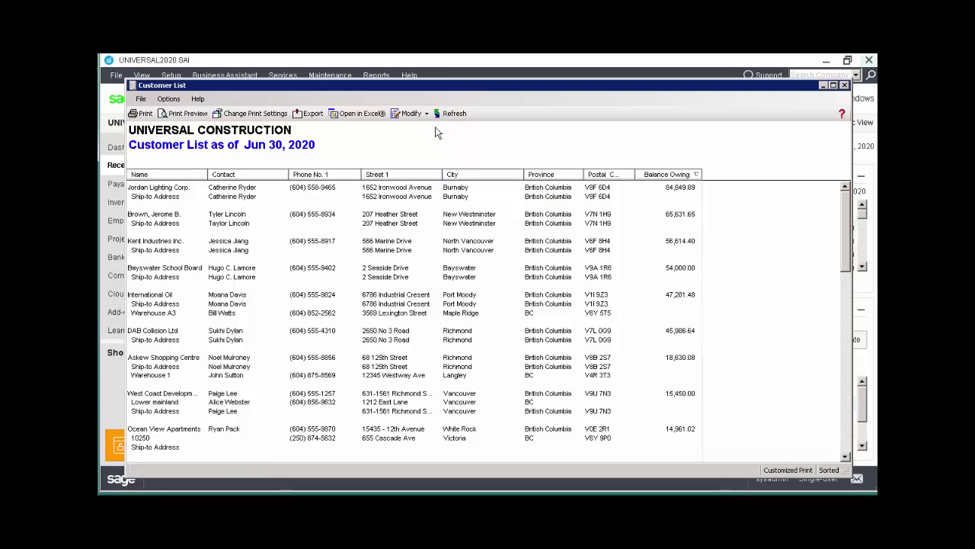
Filter the customer list to include only records whose City is equal to Vancouver.
click(412, 113)
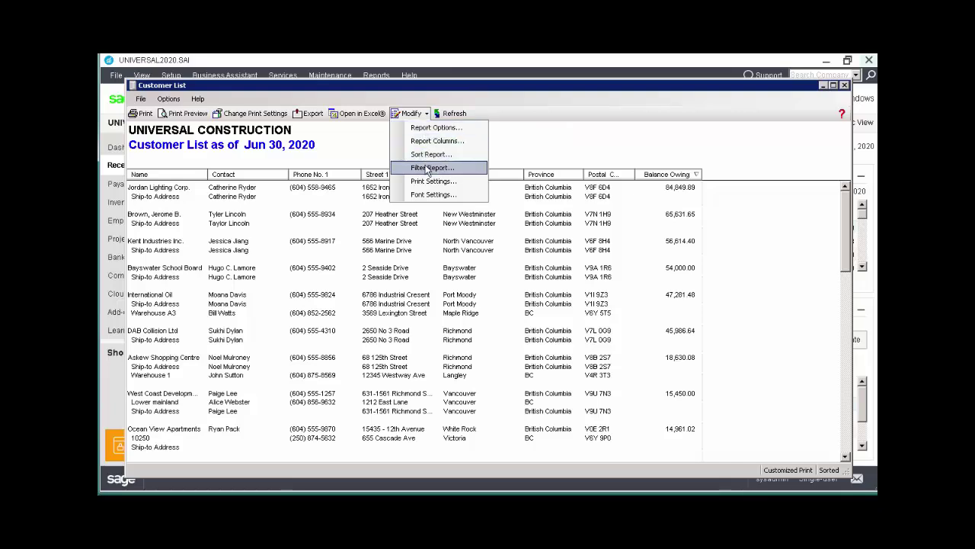
click(429, 167)
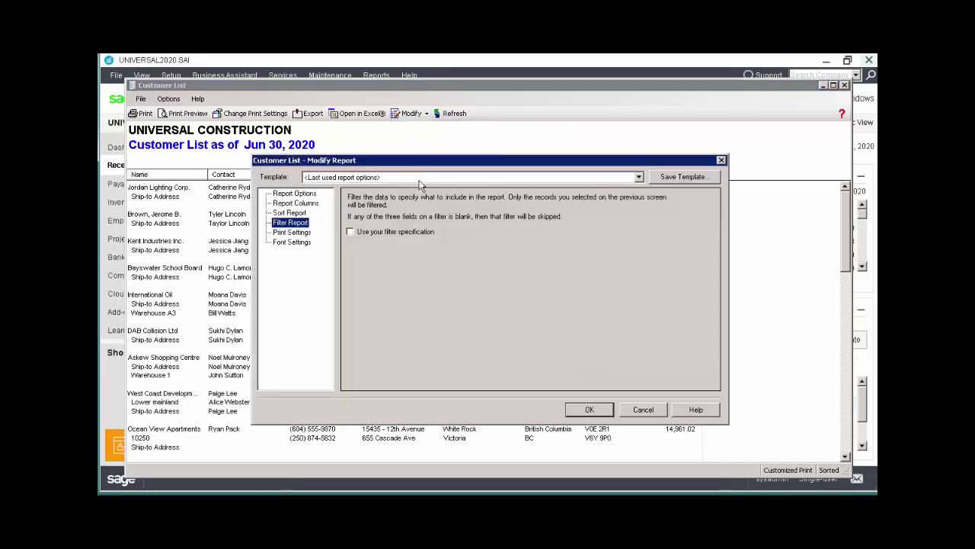
click(350, 231)
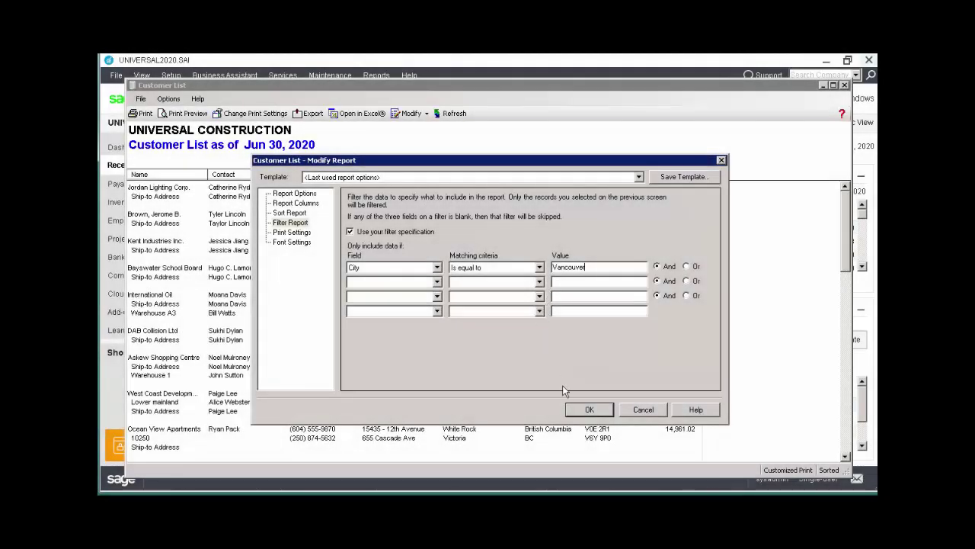
click(578, 410)
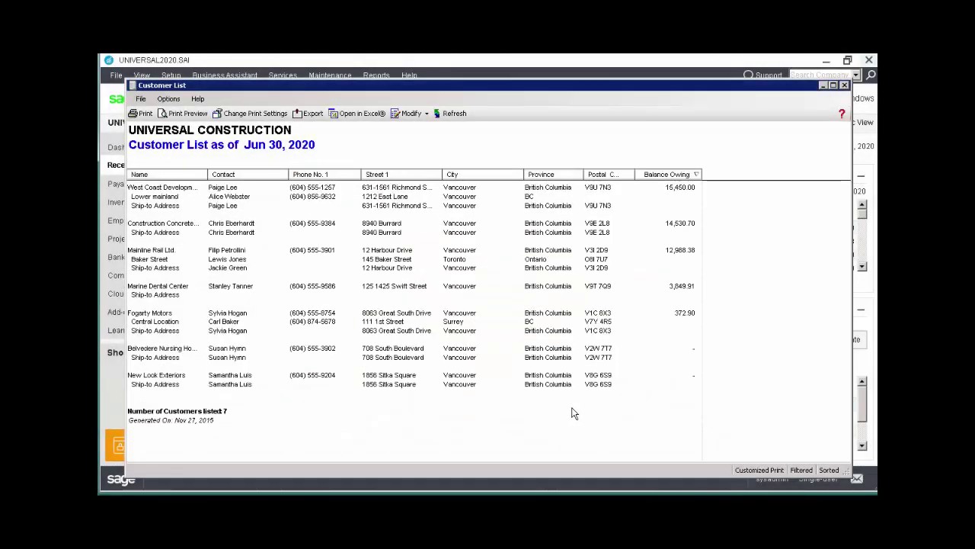
click(425, 114)
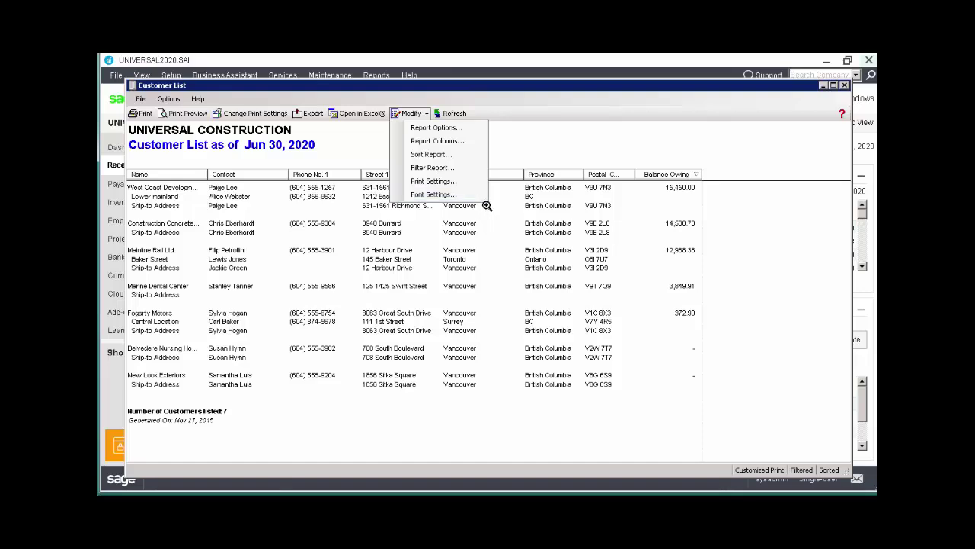
click(543, 159)
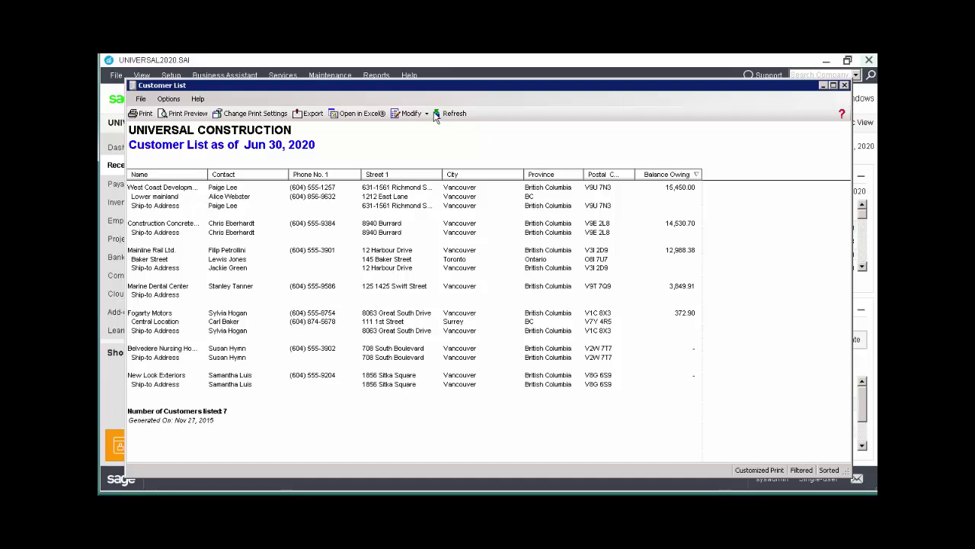
Save the customer list's report settings as a template named Vancouver Customers and add it to the Receivables Reports group.
click(409, 114)
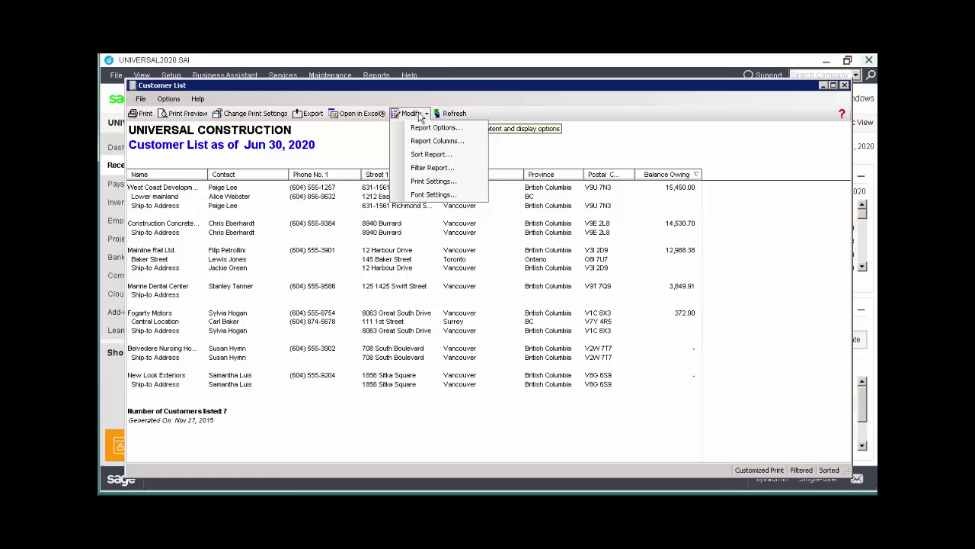
click(417, 127)
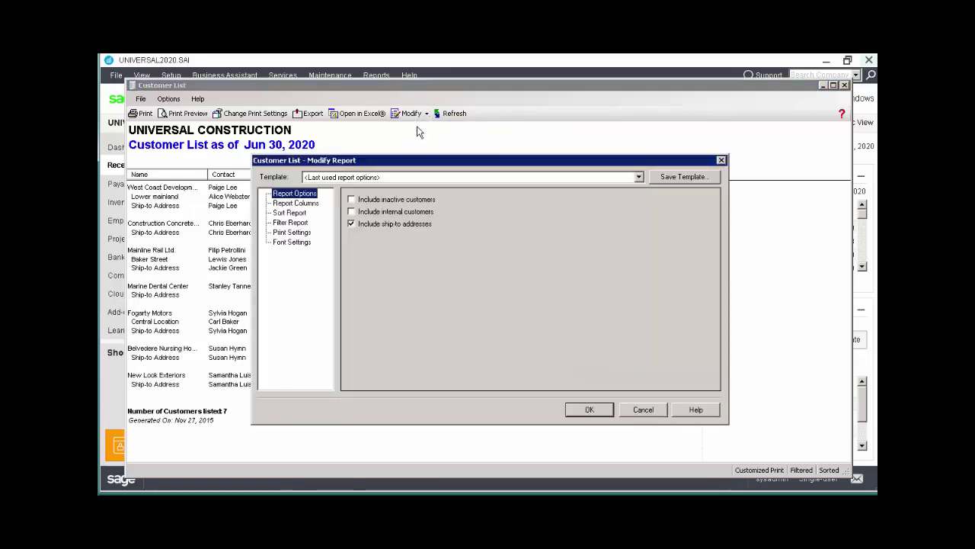
click(659, 179)
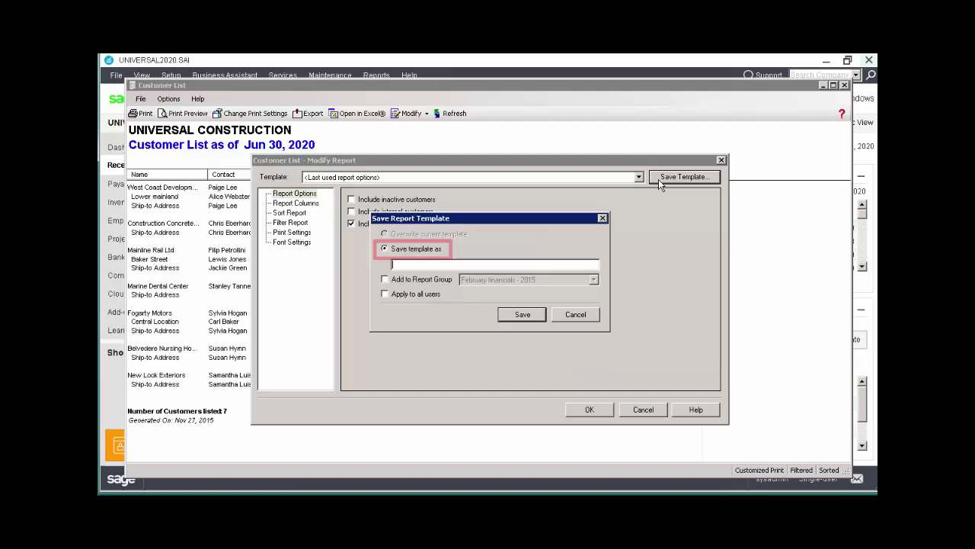
text(Va)
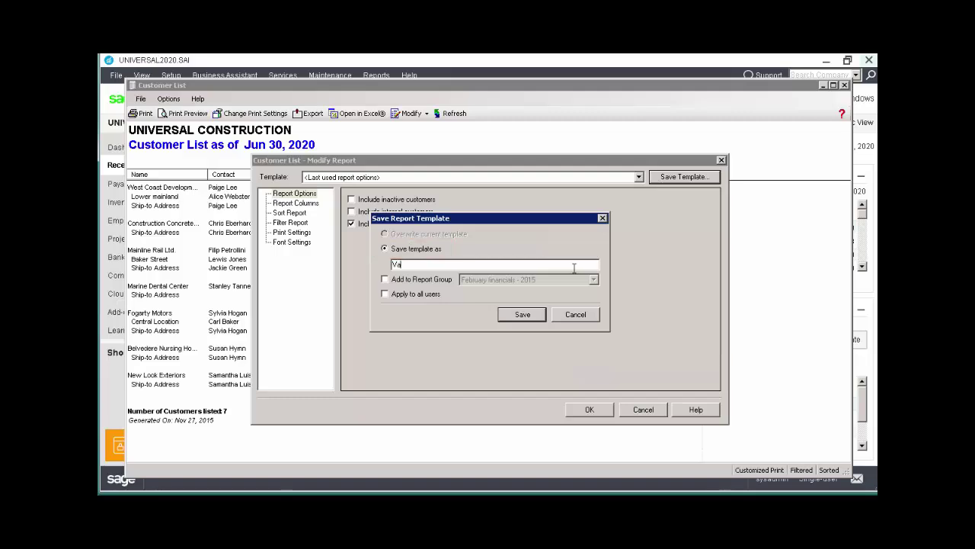
text(ncouver Customers)
click(385, 280)
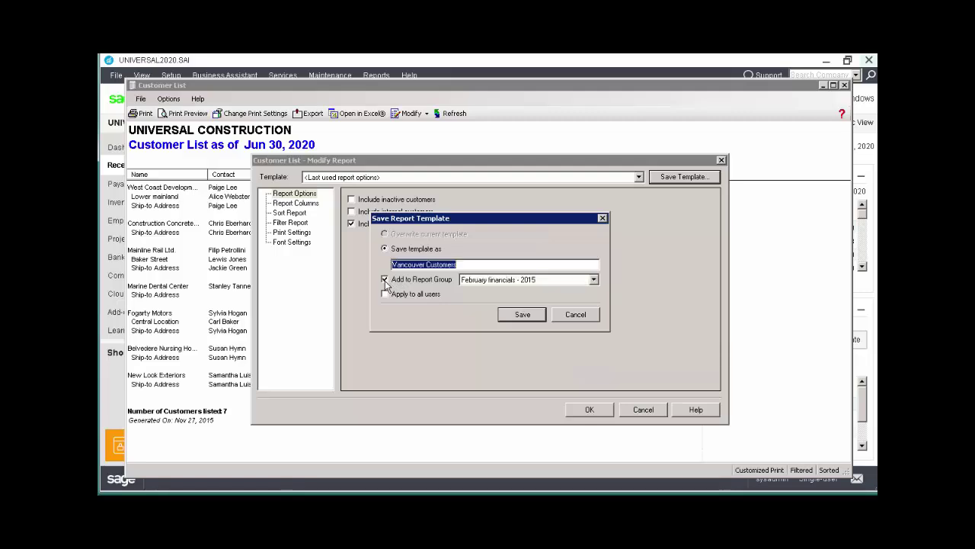
click(594, 280)
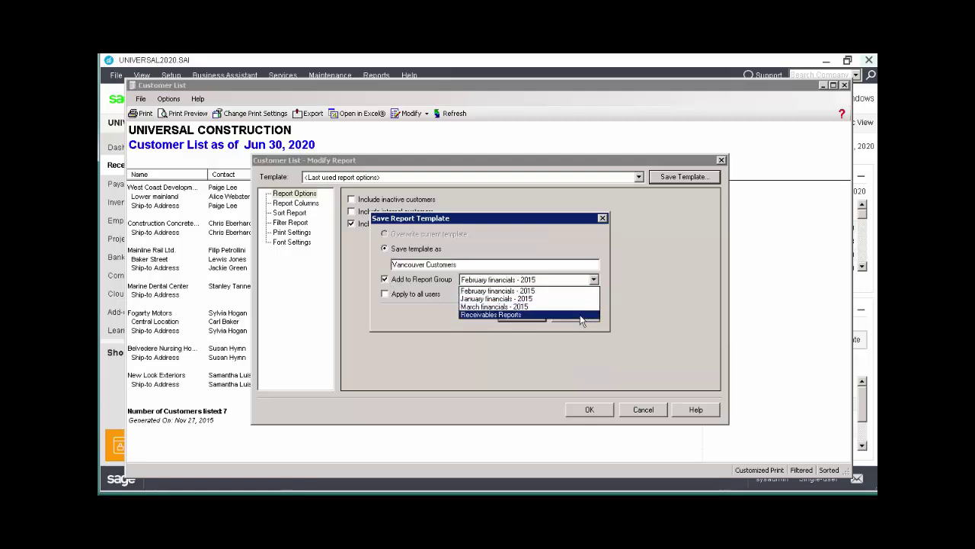
click(576, 314)
click(534, 314)
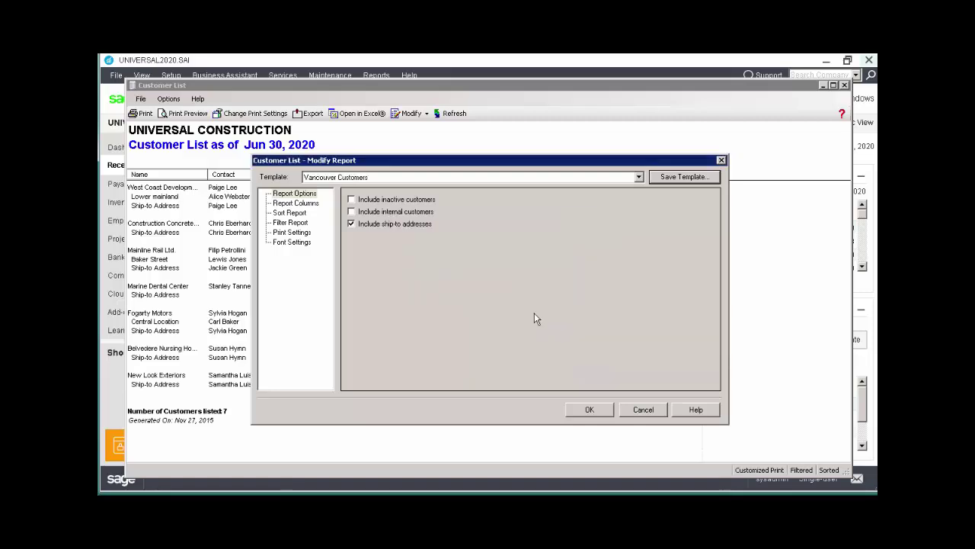
Display the customer list from the Vancouver Customers template and close both customer list reports.
click(587, 410)
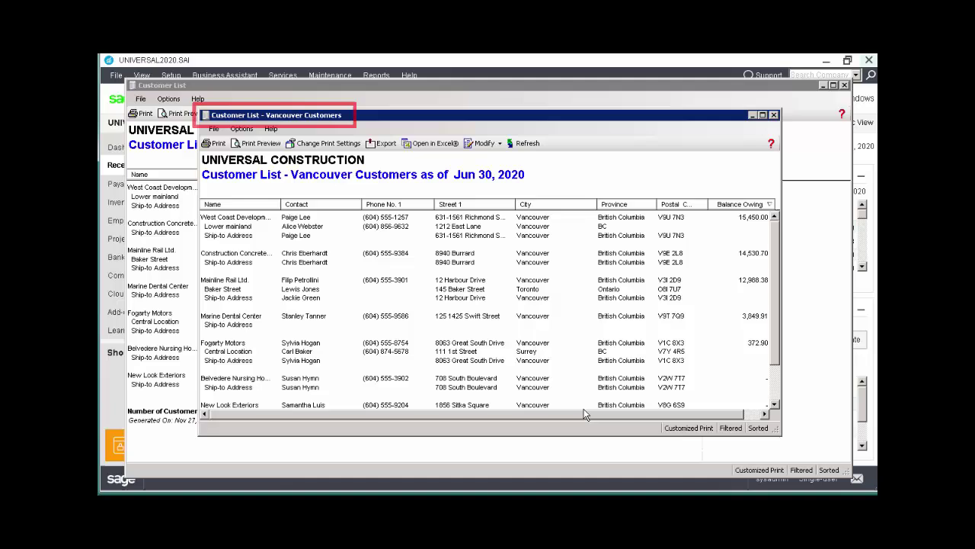
click(774, 115)
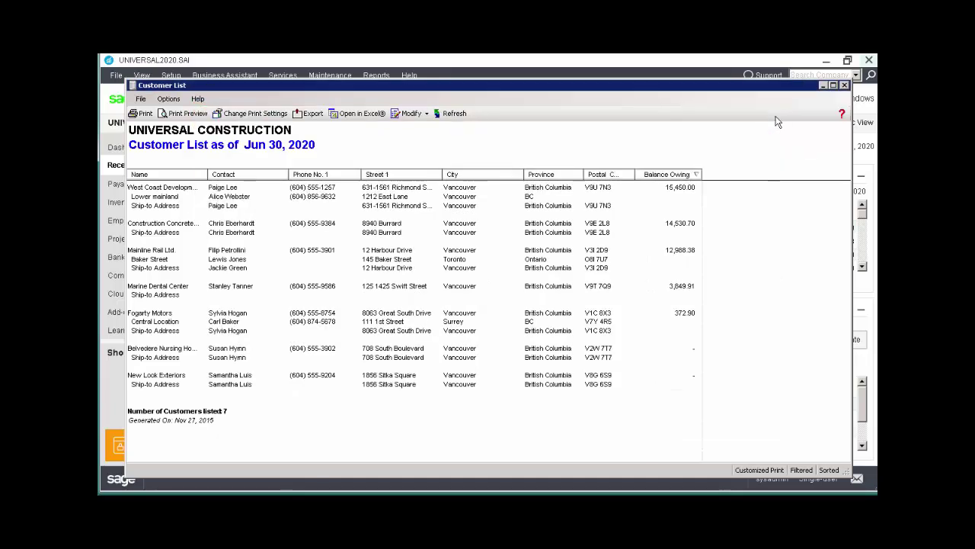
click(843, 86)
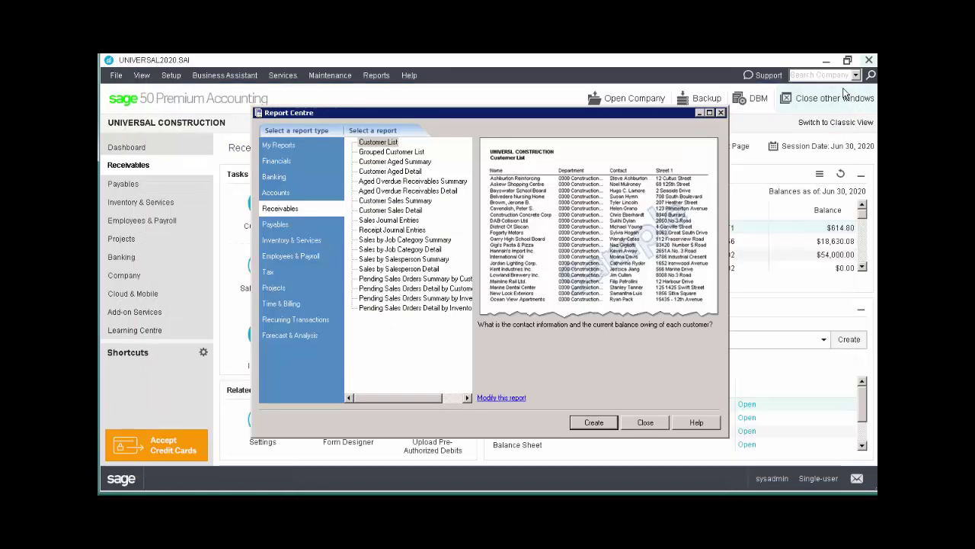
Expand the Receivables Reports group among the saved reports, and view the available report filters in the My Reports window.
click(279, 145)
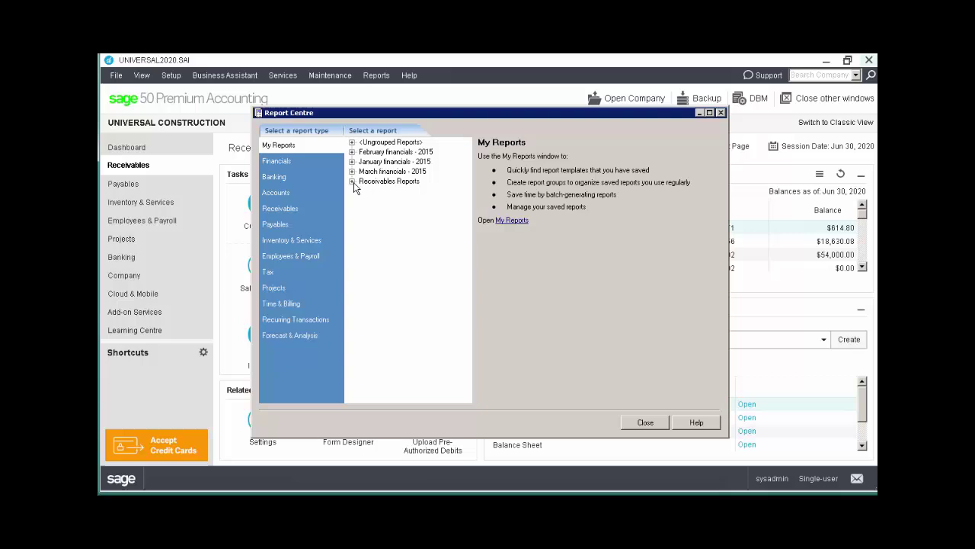
click(353, 182)
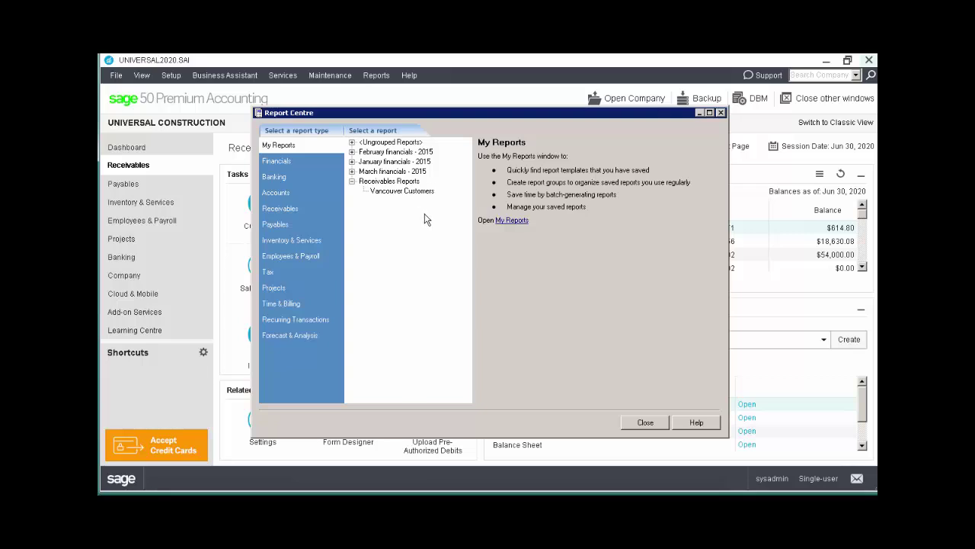
click(511, 222)
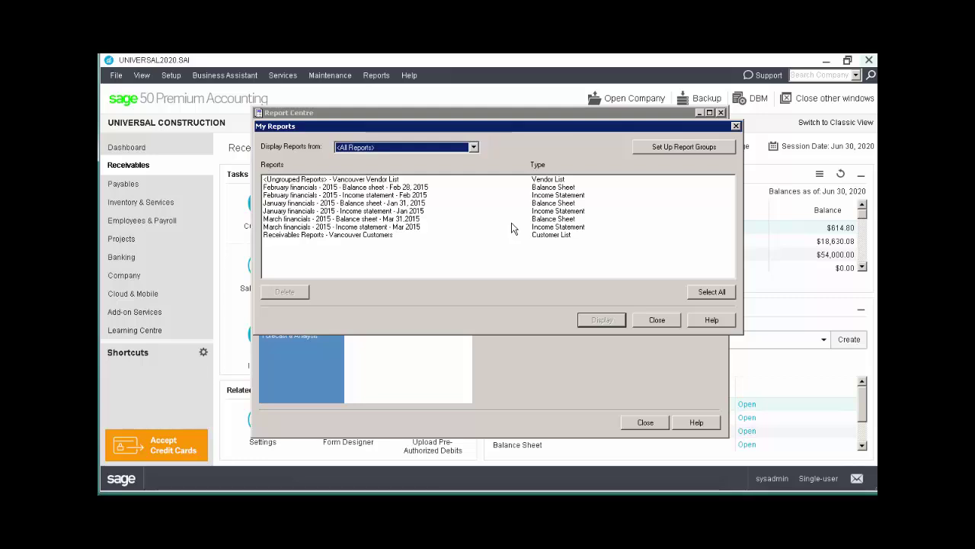
click(473, 147)
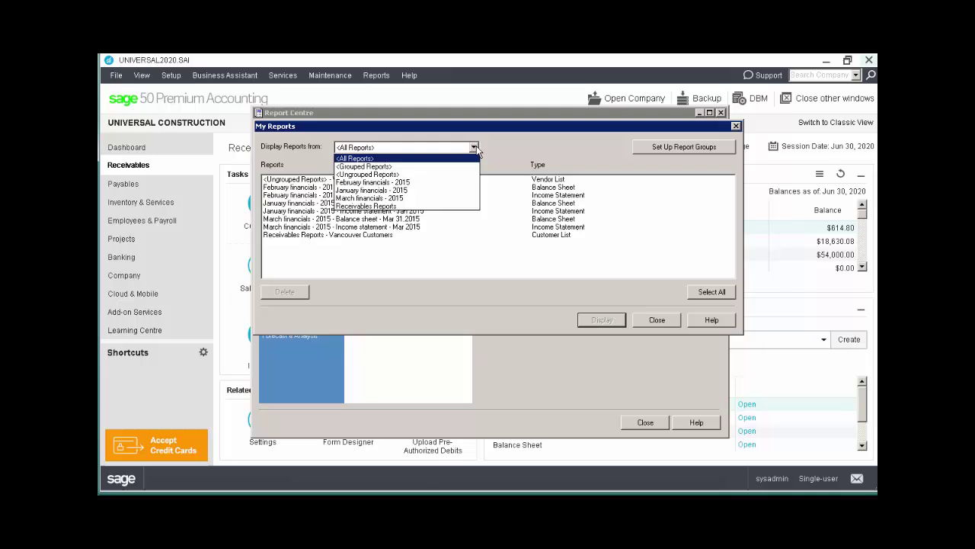
click(474, 147)
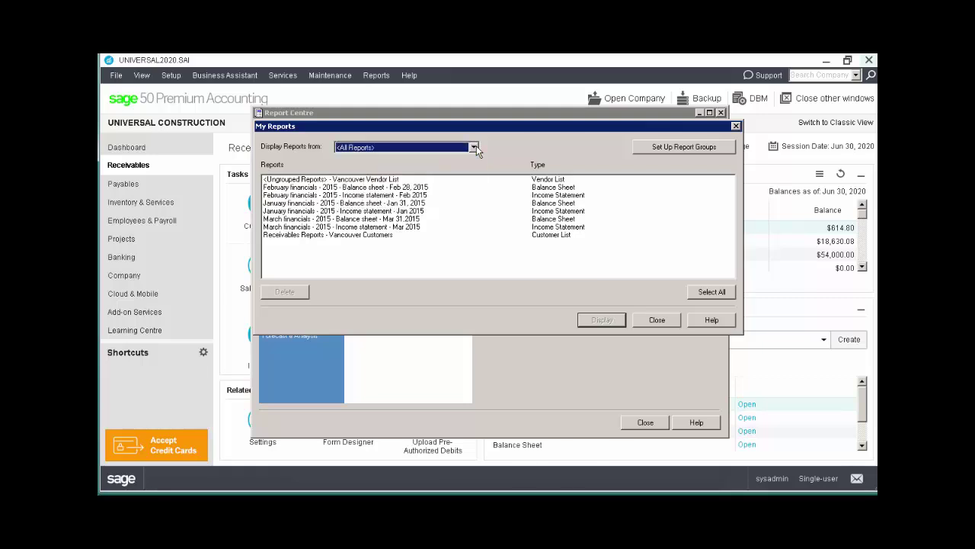
Select all the saved reports in My Reports and display them together.
click(429, 188)
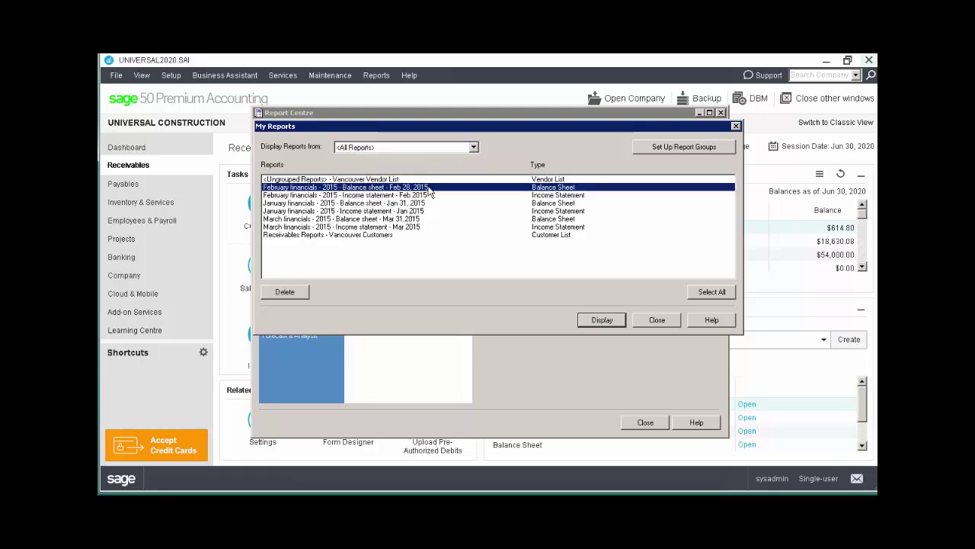
ctrl+click(427, 195)
ctrl+click(442, 211)
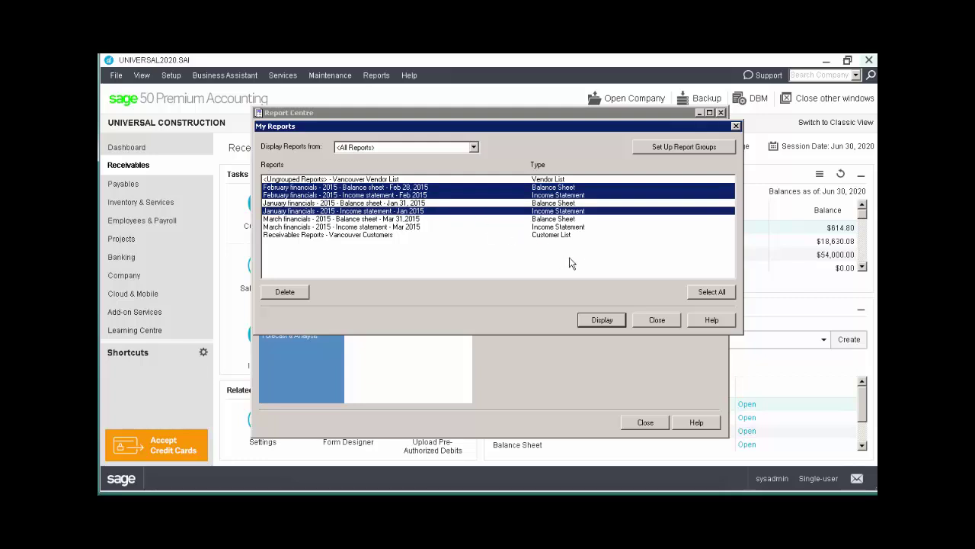
click(694, 293)
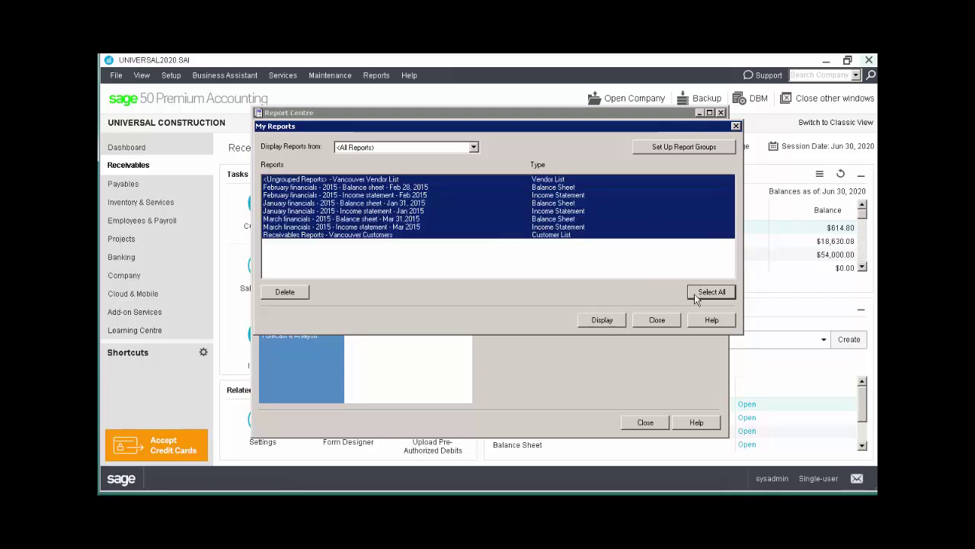
click(619, 323)
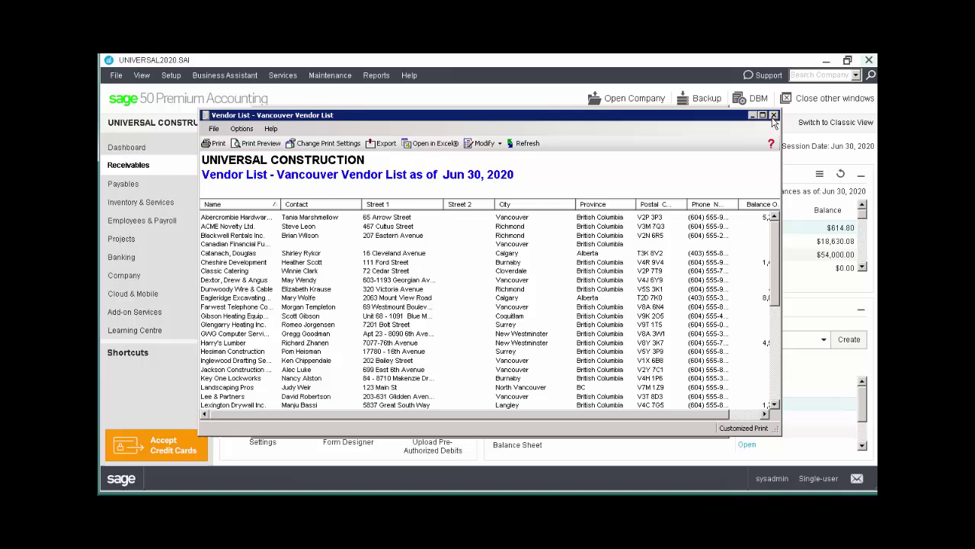
Reopen My Reports and add a new report group named Payables Reports.
click(512, 220)
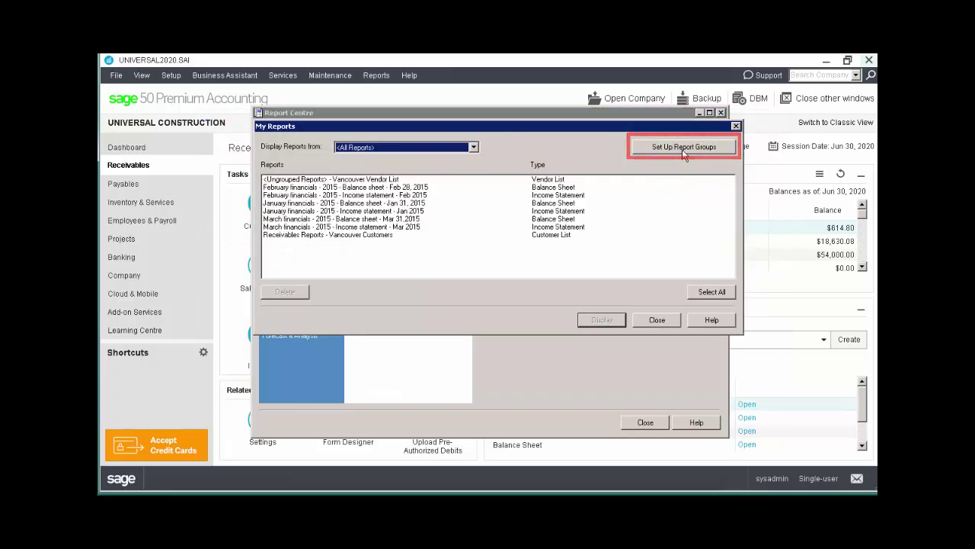
click(682, 148)
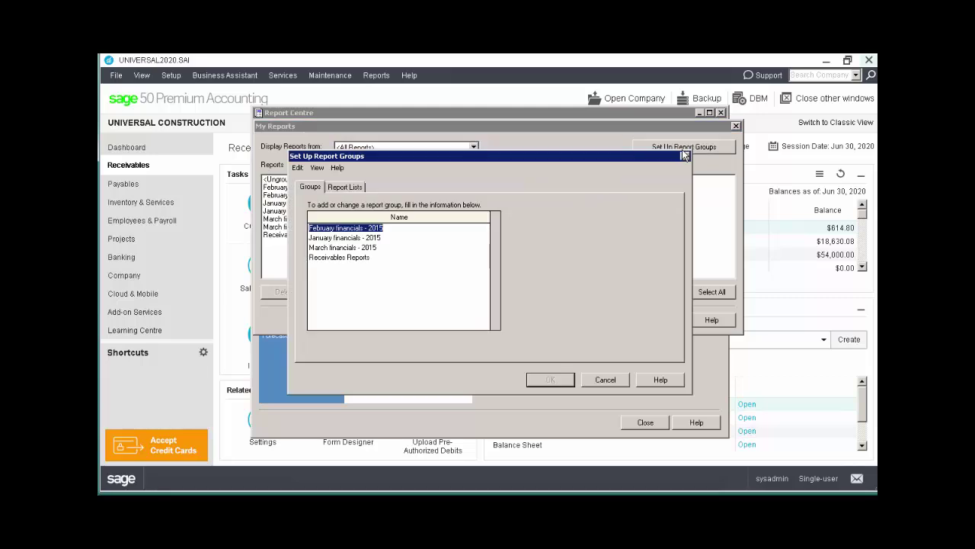
click(338, 267)
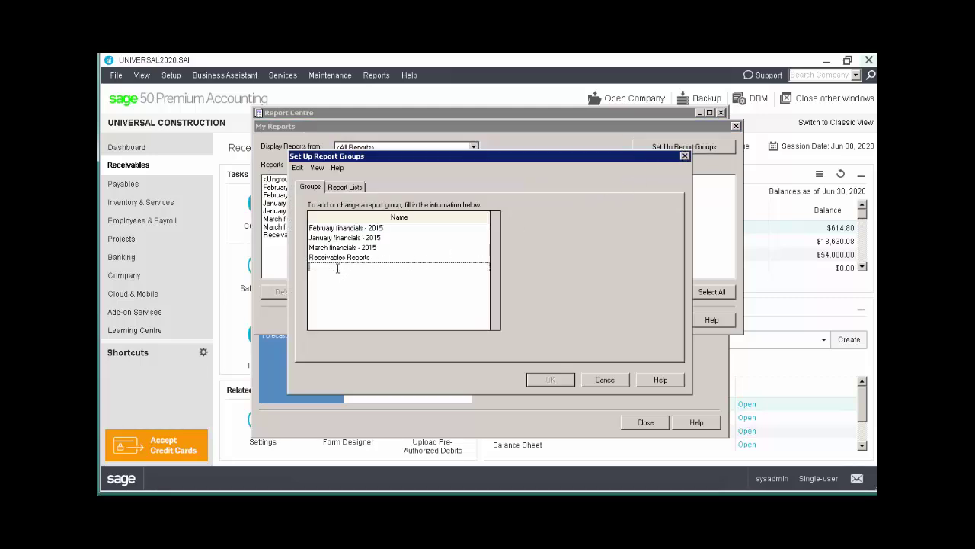
text(Payables Re)
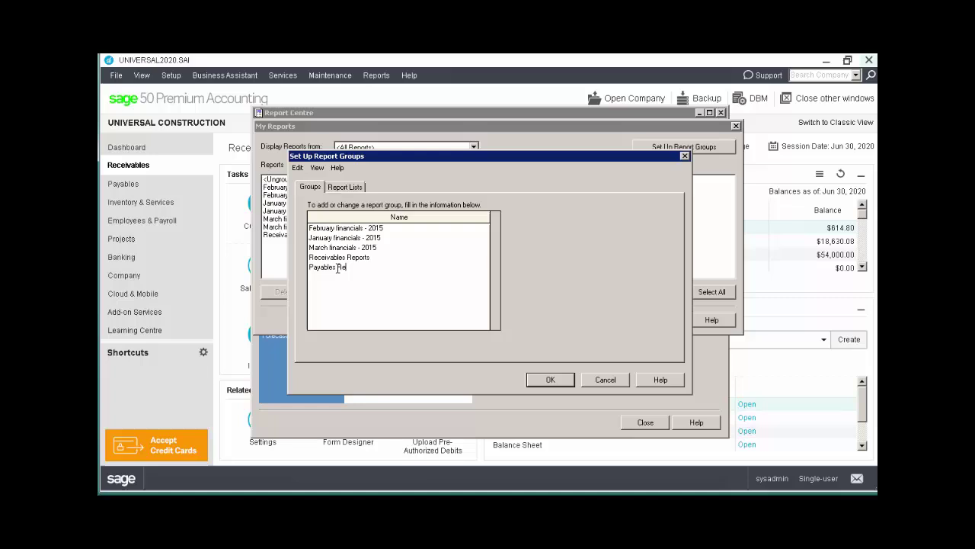
text(ports)
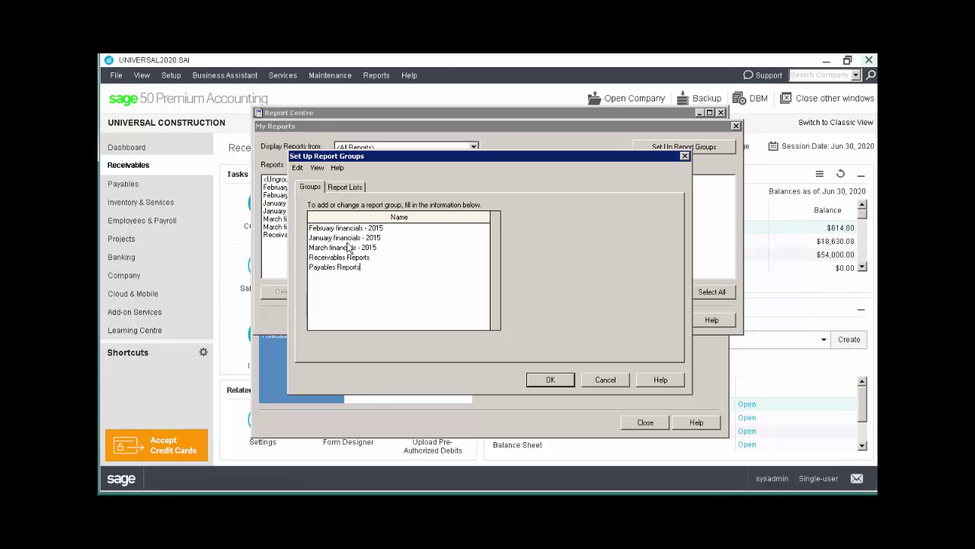
Assign the Vancouver Vendor List report to the Payables Reports group, and expand that group in the Report Centre before closing it.
click(353, 186)
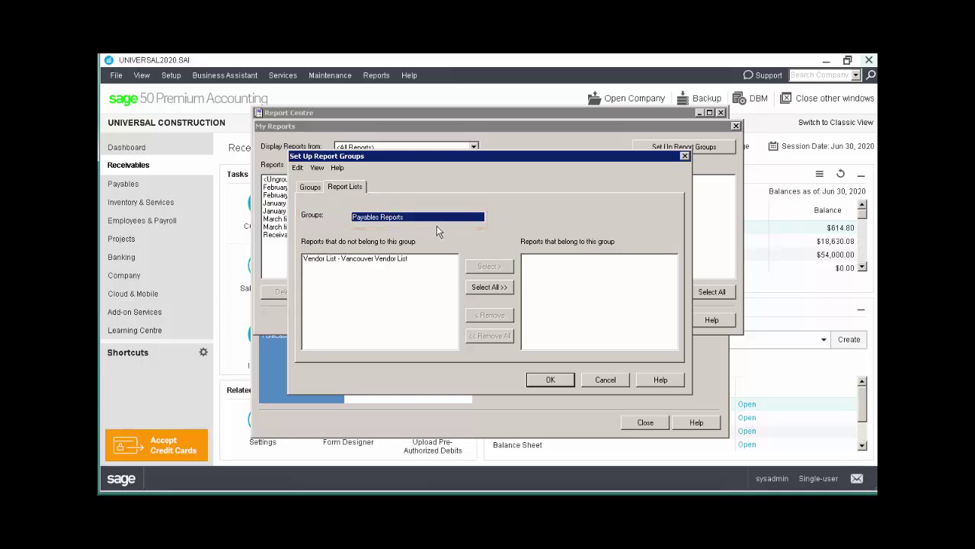
click(407, 261)
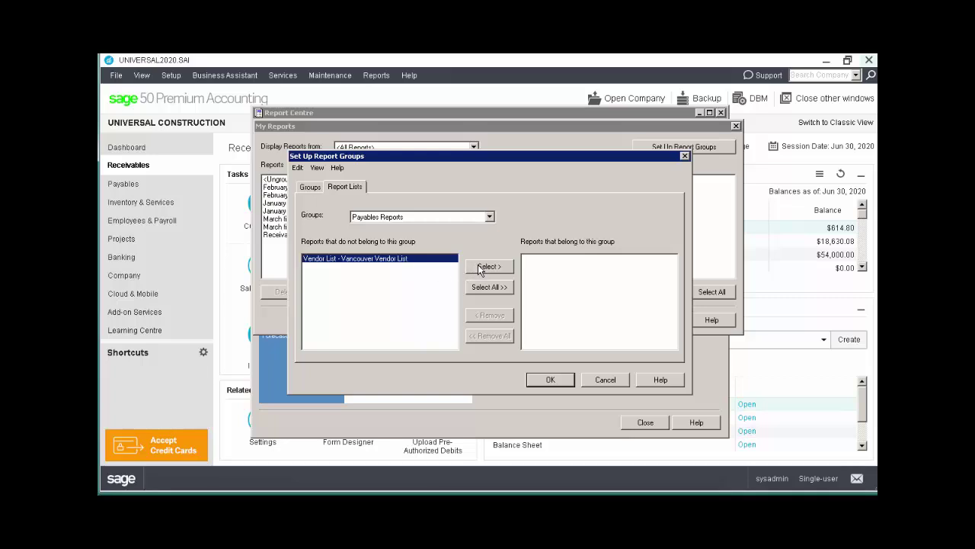
click(481, 268)
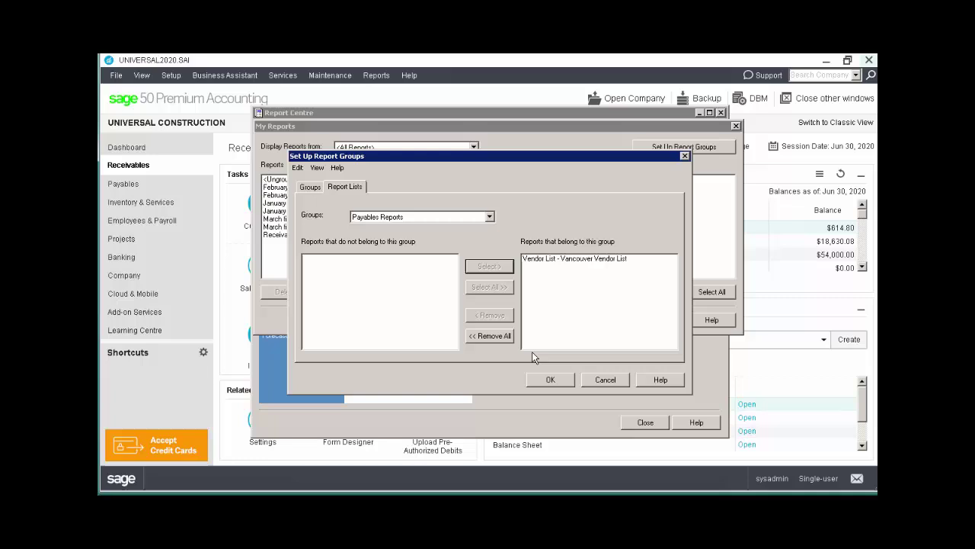
click(543, 381)
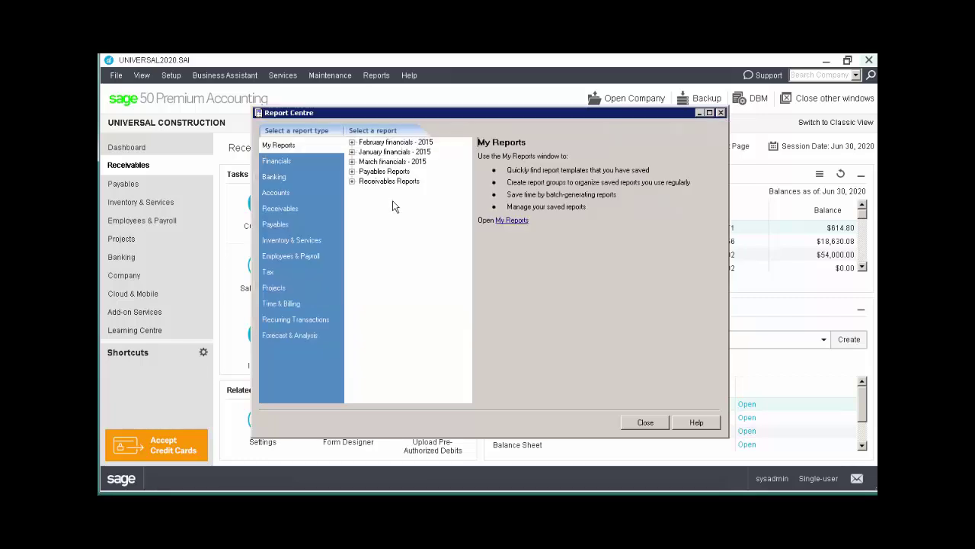
click(352, 173)
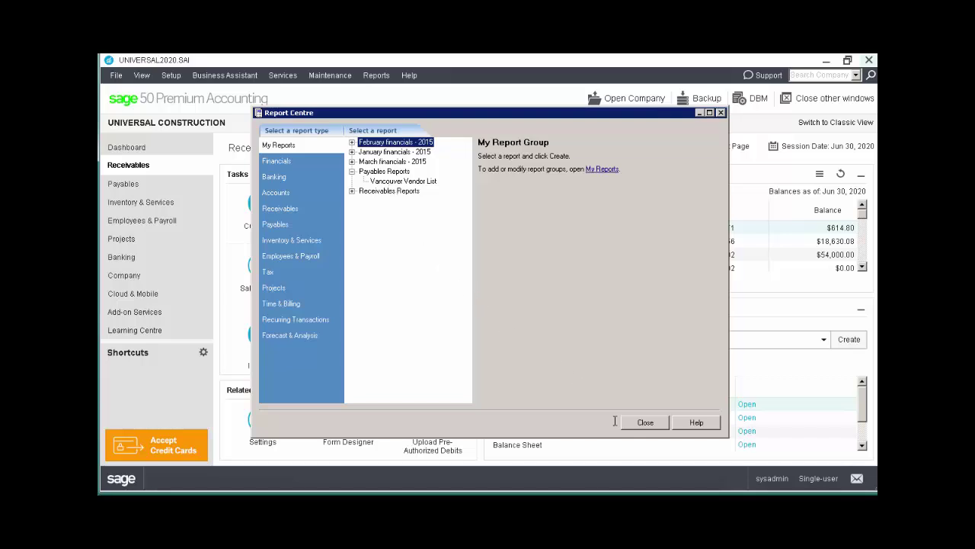
click(640, 423)
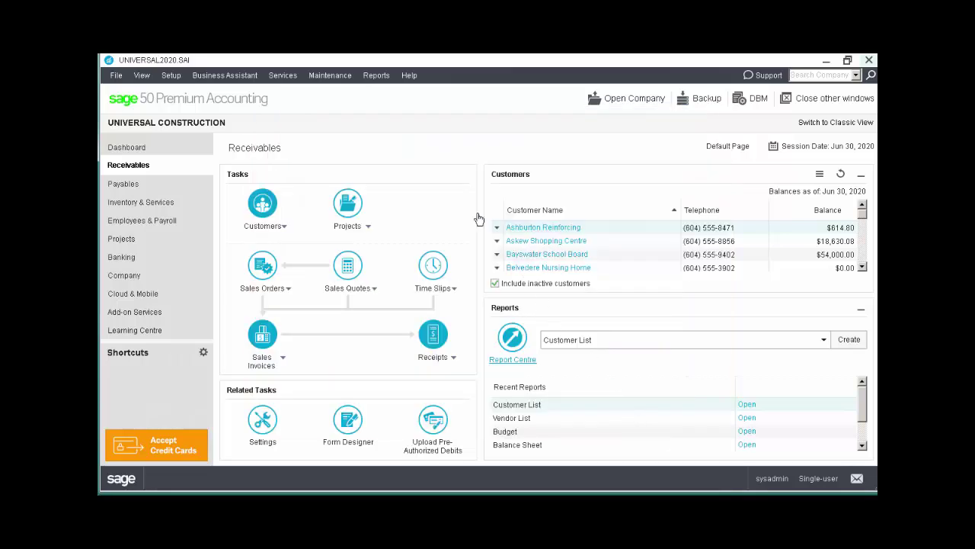
click(385, 78)
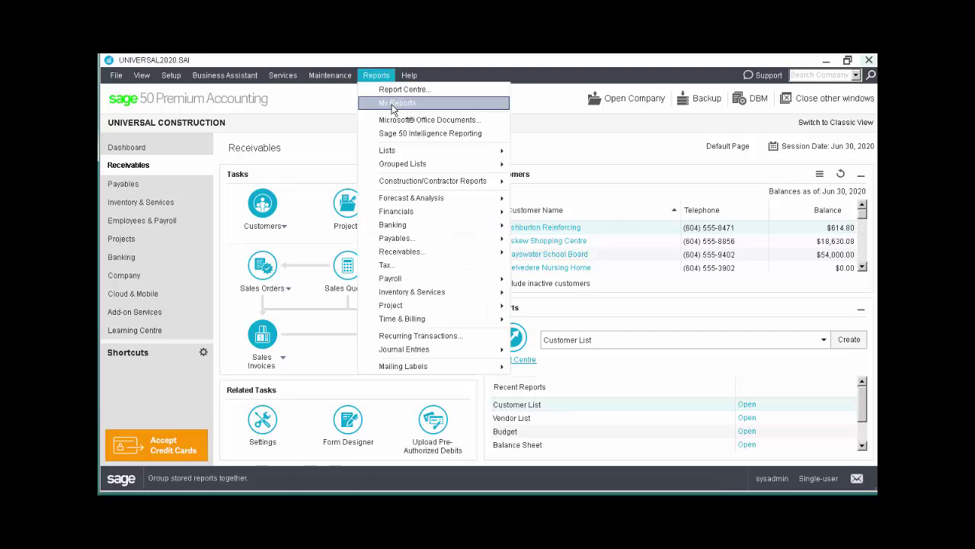
click(522, 104)
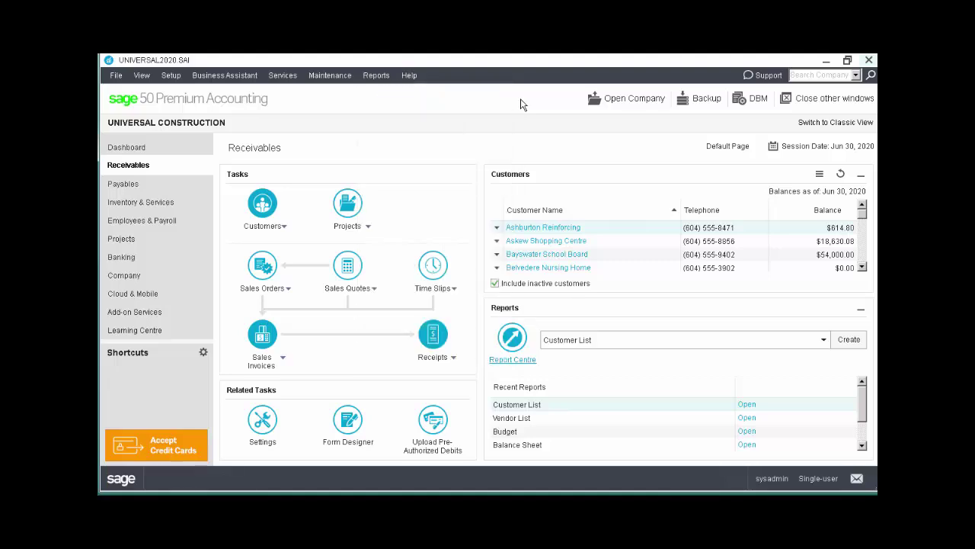